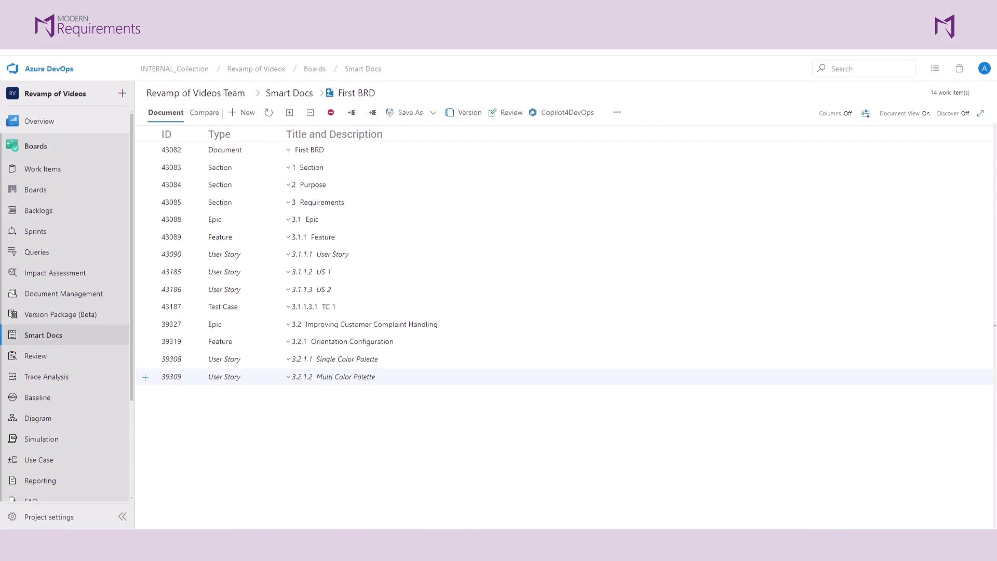
Step: Create a First BRD version labelled 'Version 1' with comment 'This is the initial doc'
left_click(458, 116)
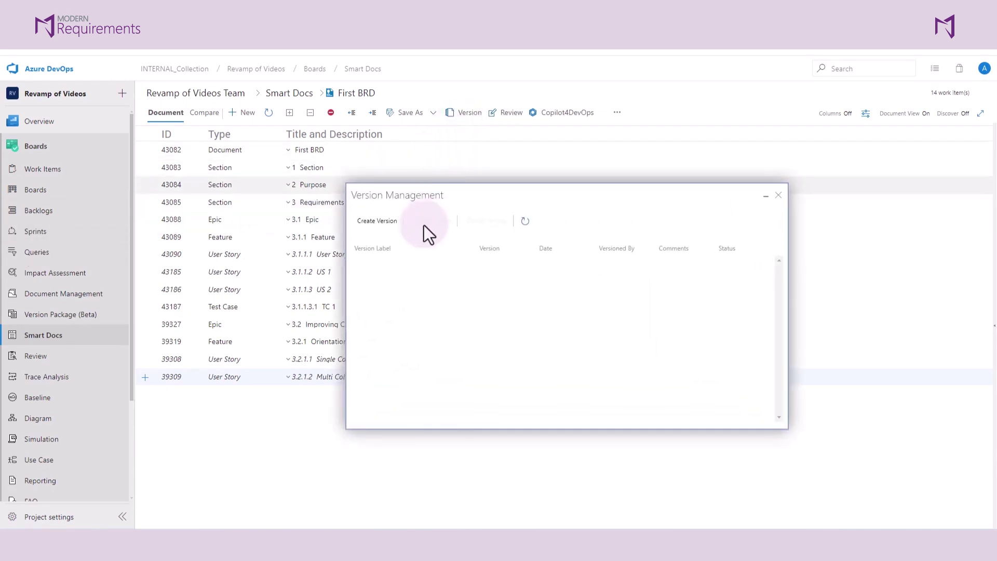
left_click(384, 231)
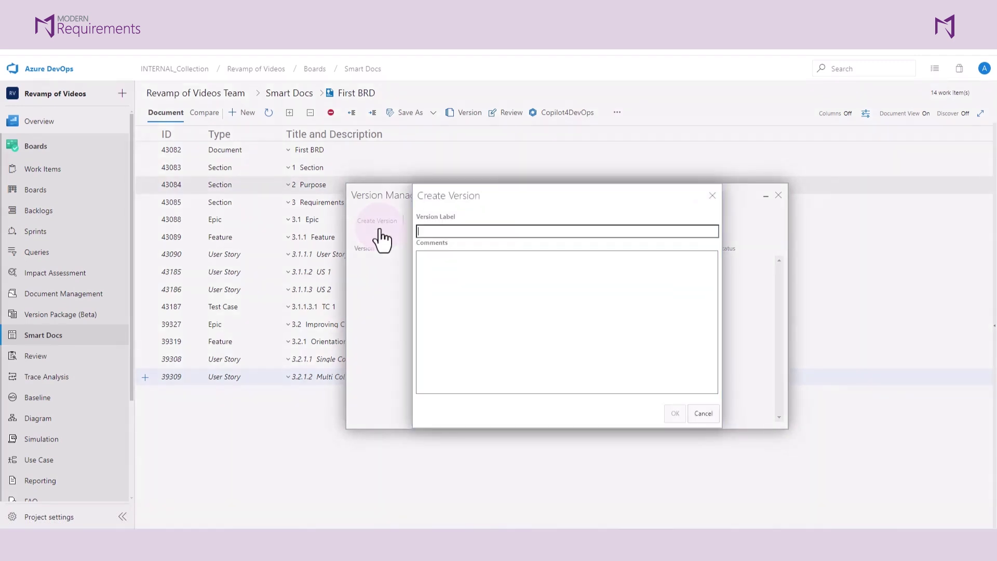
type("Vers")
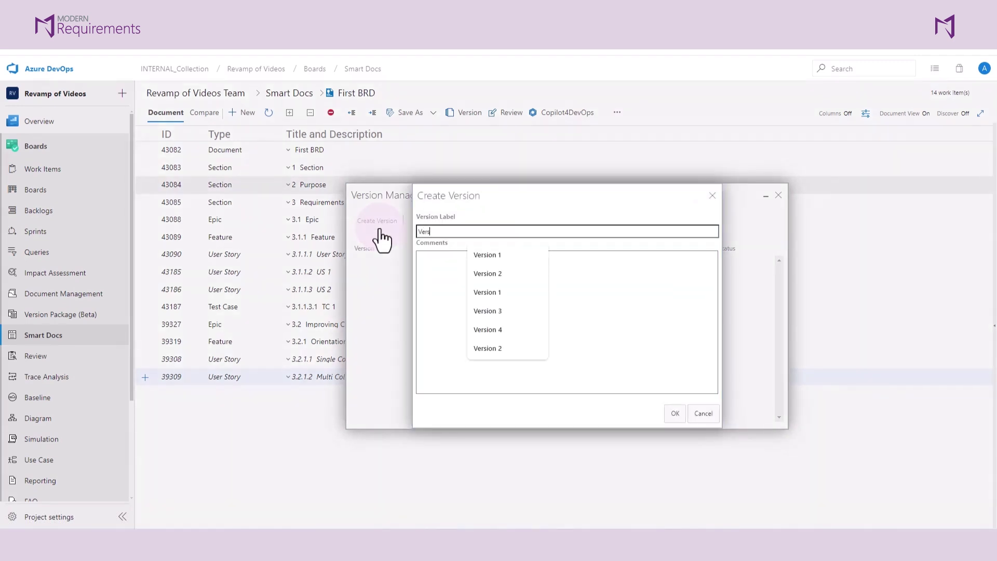
type("ion 1")
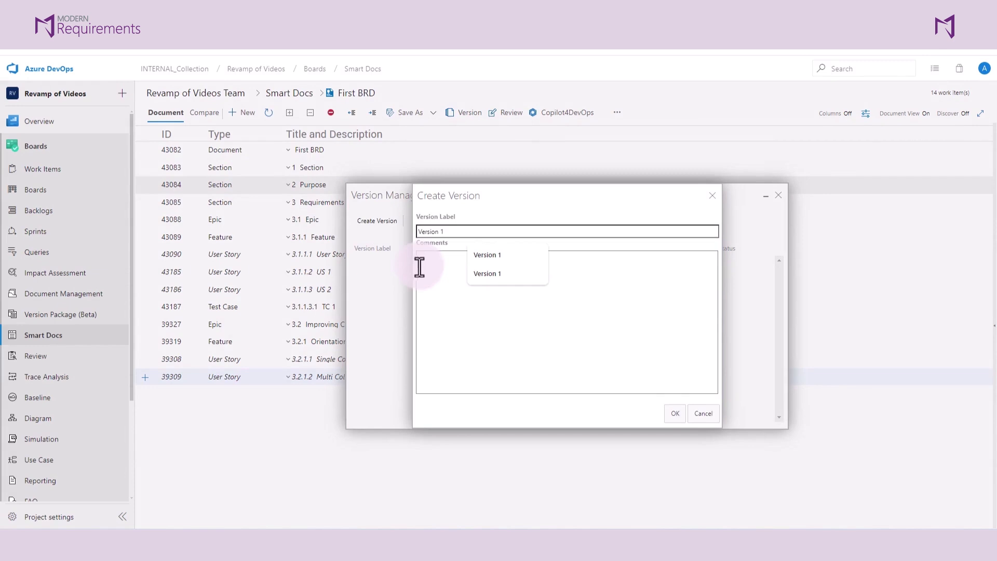
left_click(425, 272)
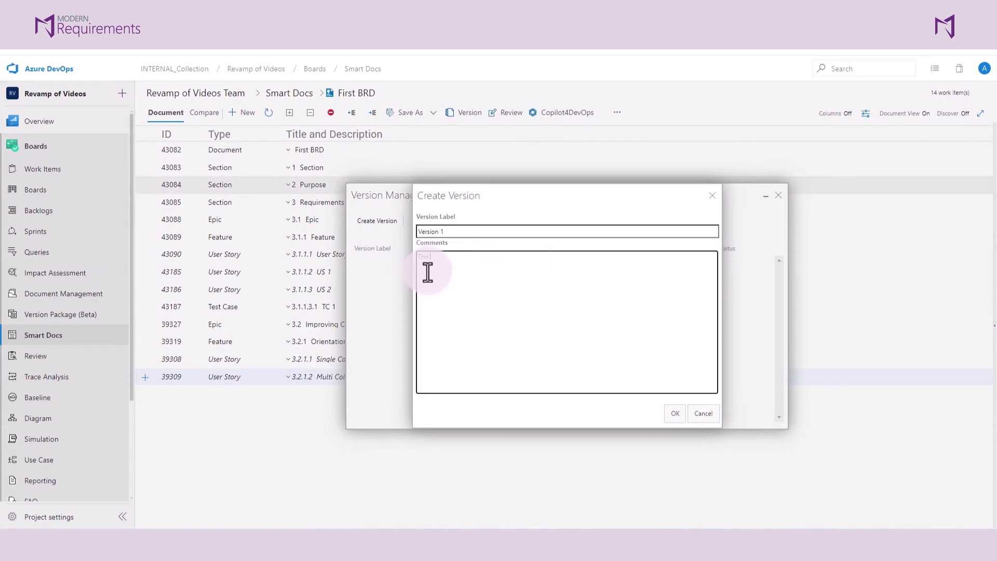
type("This is the initial doc")
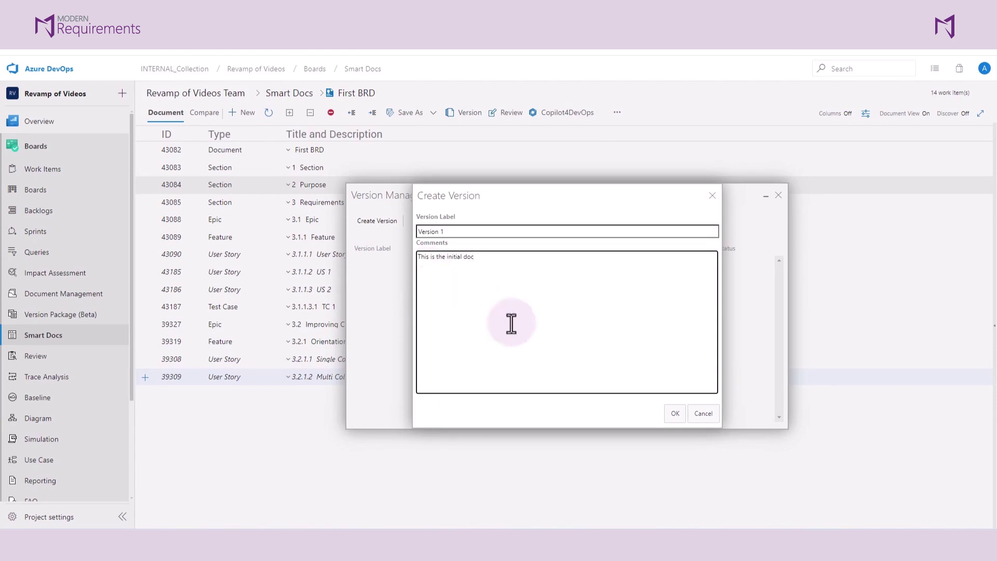
left_click(670, 413)
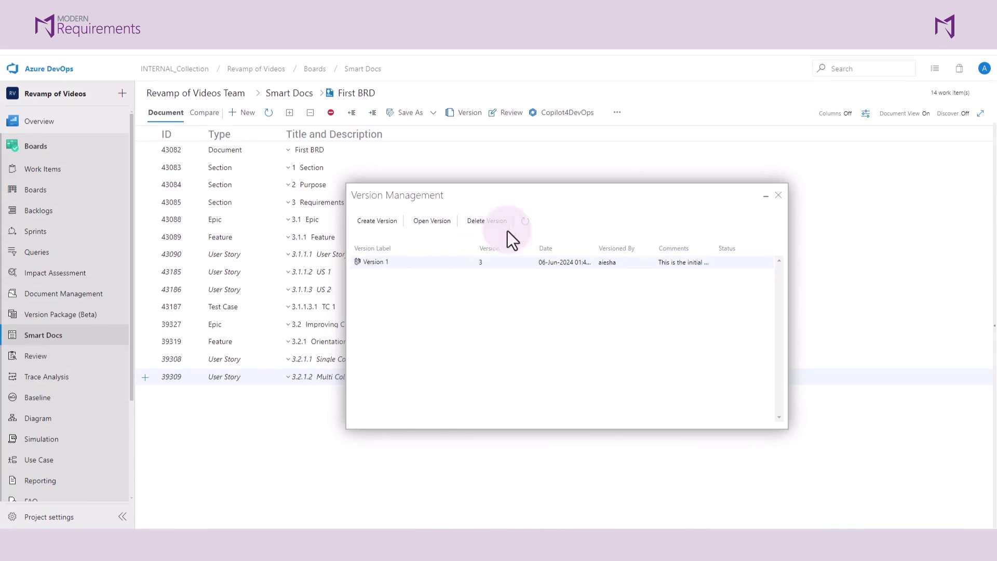
left_click(779, 195)
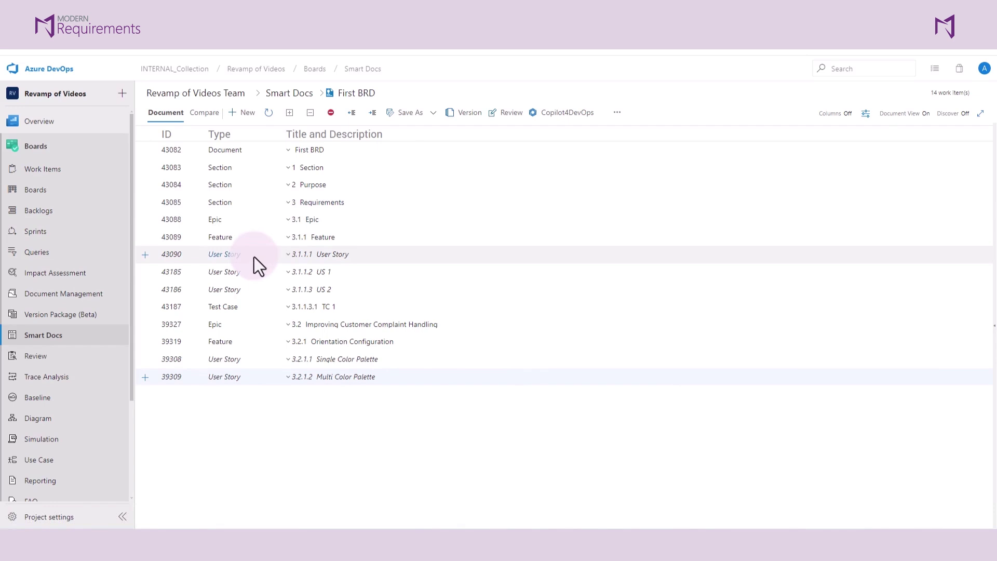
Step: Move User Story below US 1, put Improving Customer Complaint Handling first, and move US 2 up
mouse_move(251, 260)
left_mouse_down()
mouse_move(234, 281)
mouse_move(254, 272)
mouse_move(248, 298)
mouse_move(252, 263)
left_mouse_up()
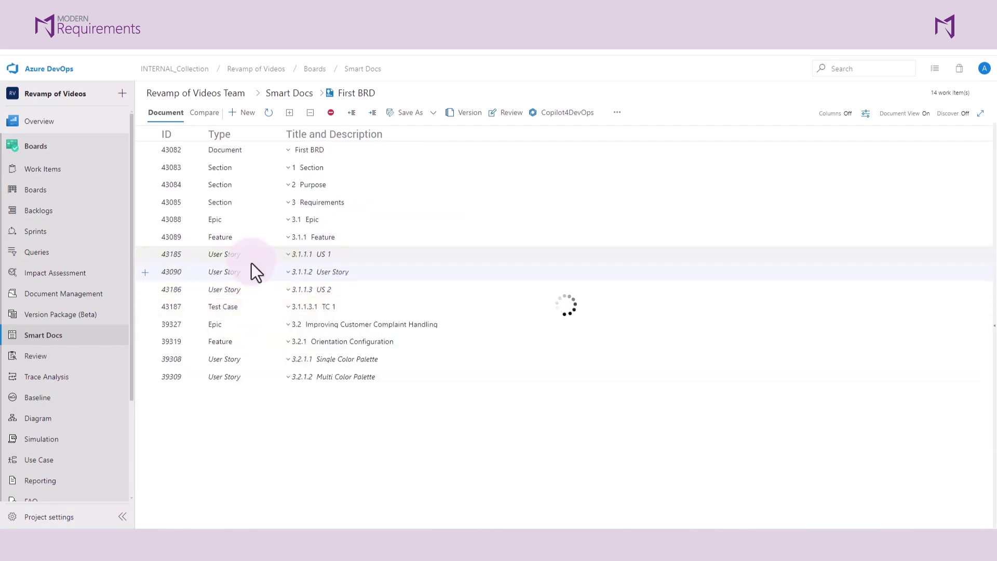
left_click_drag(233, 327, 230, 213)
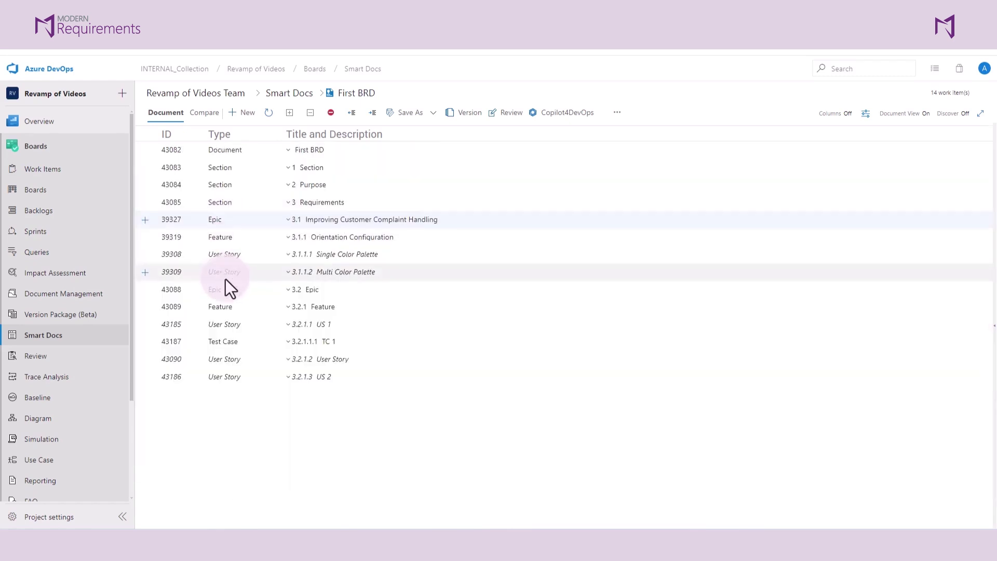
left_click_drag(246, 376, 242, 241)
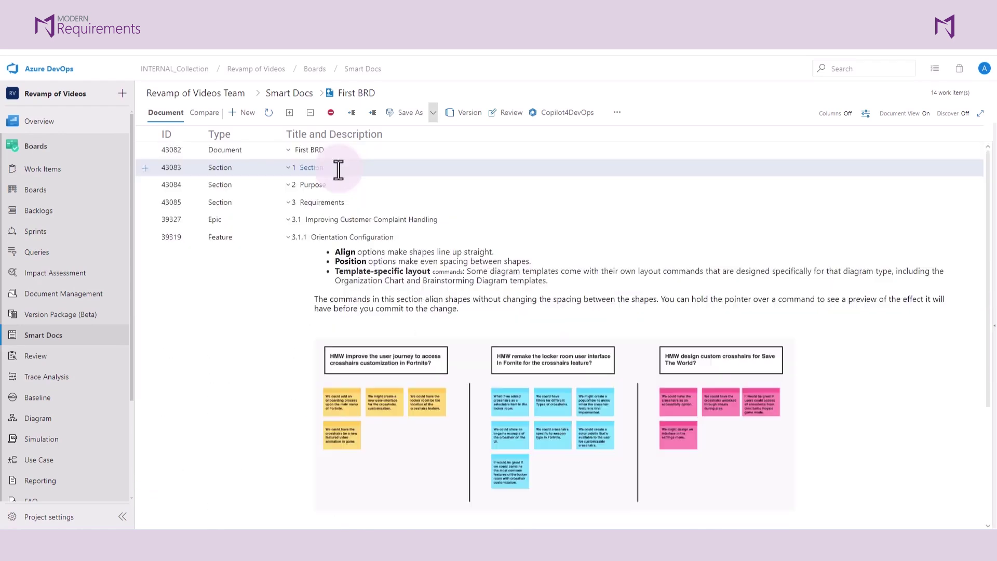
Step: Retitle section 1 'Introduction' with description 'This is additional information.' and save it
left_click(338, 169)
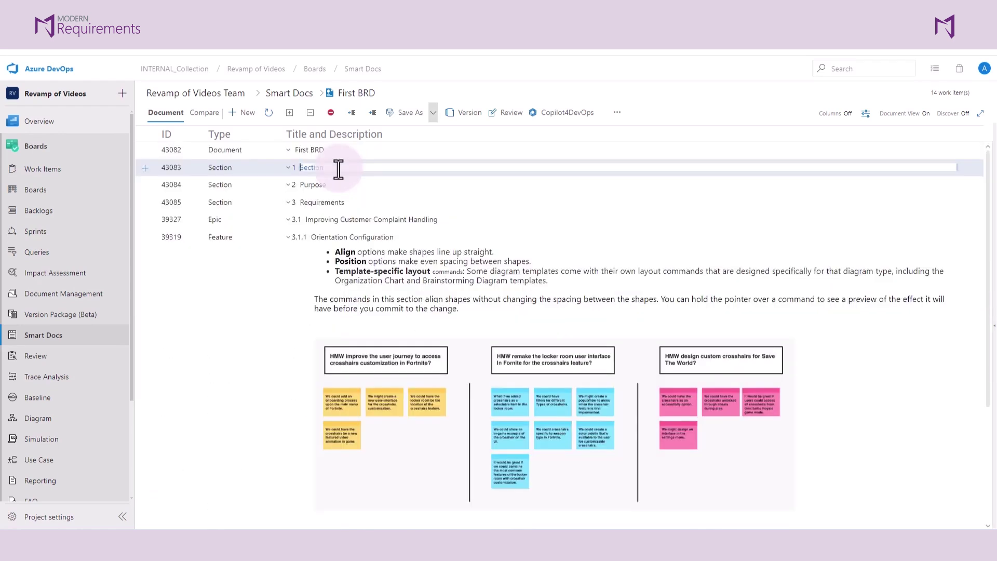
left_click(338, 168)
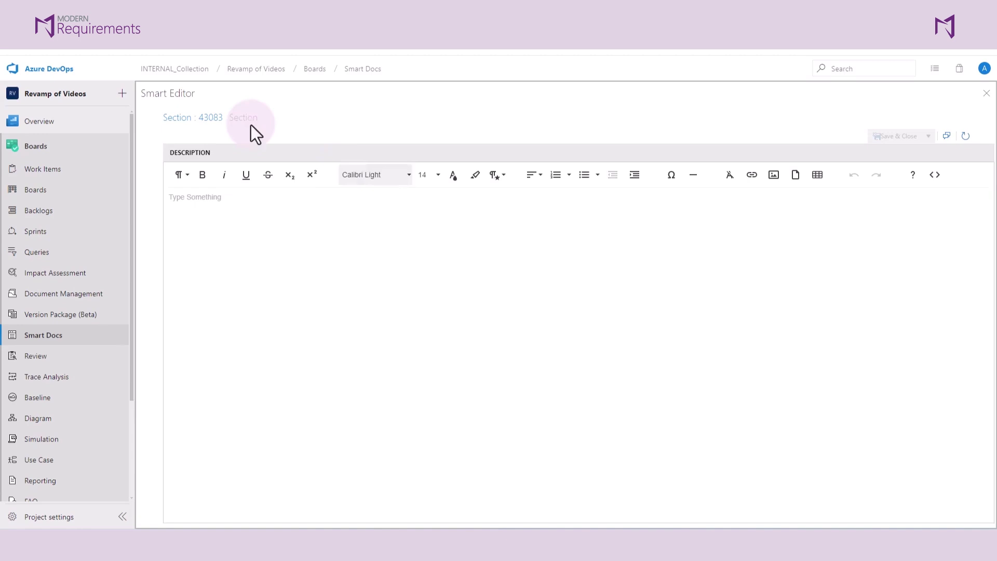
left_click(251, 124)
type("In")
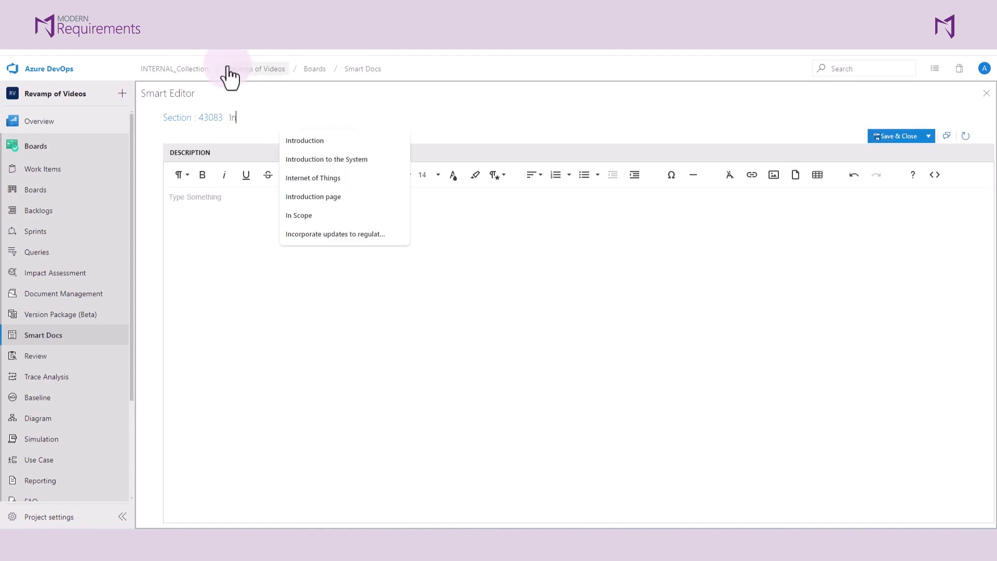
type("troduction")
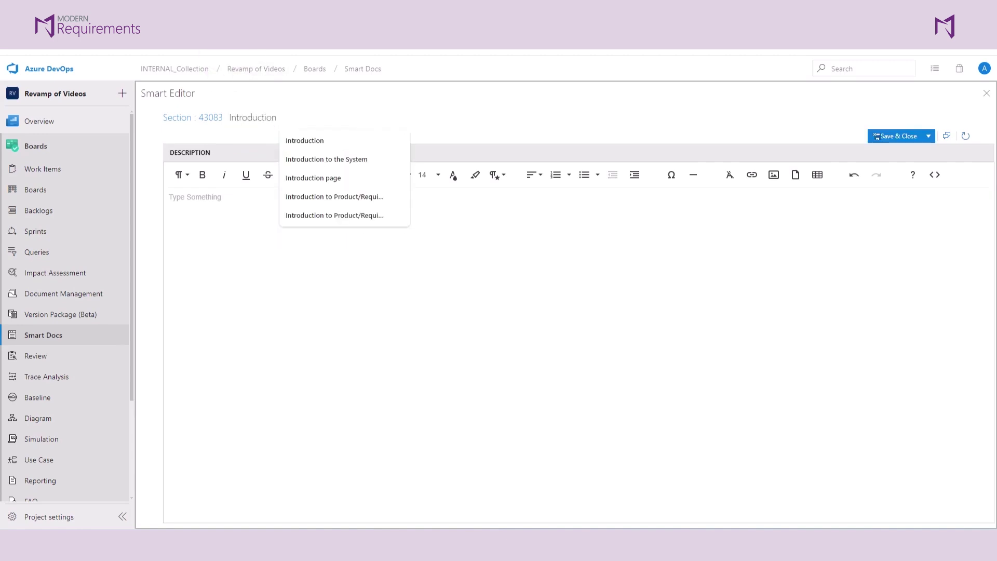
left_click(200, 227)
type("This is ad")
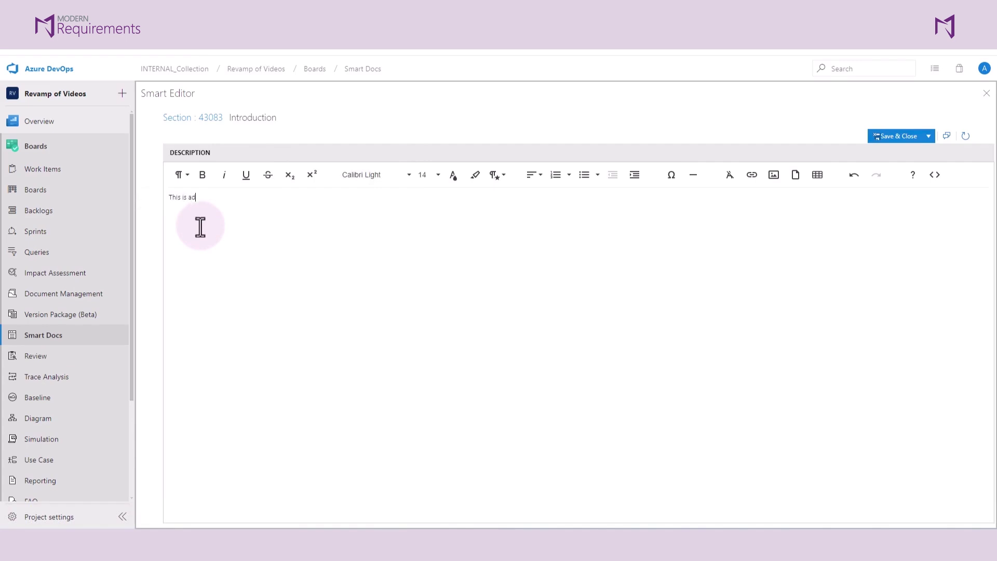
type("ditional information.")
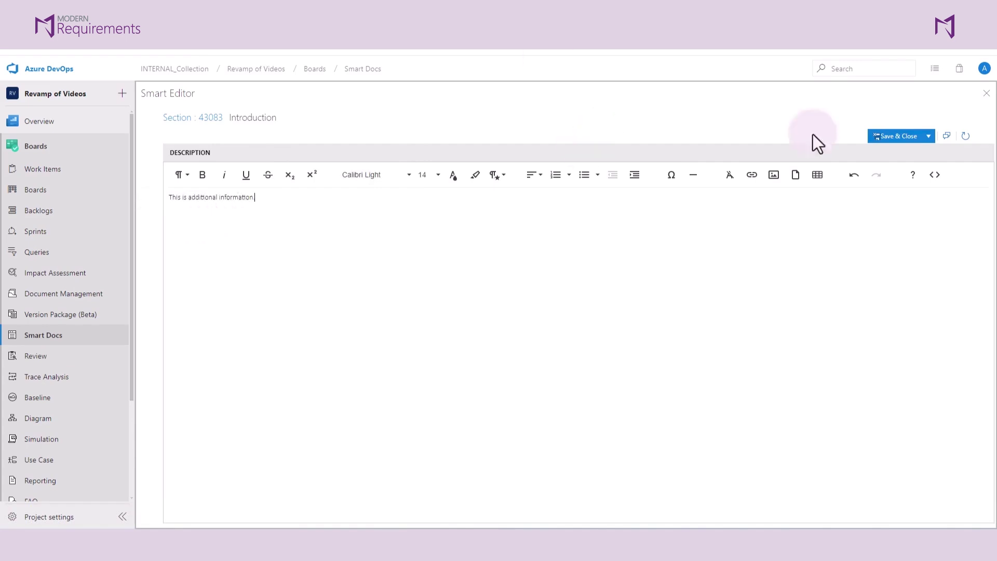
left_click(911, 137)
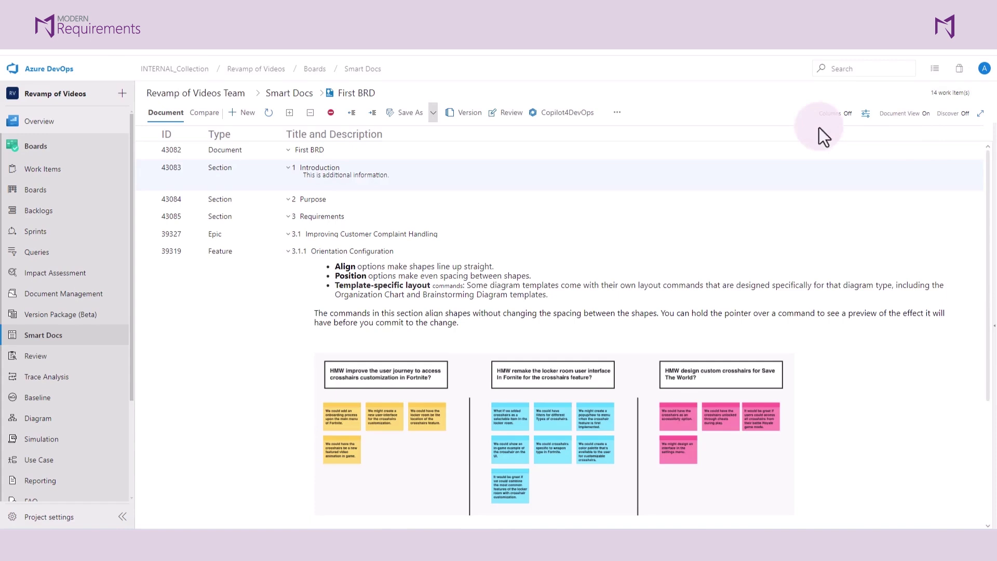
Step: Insert a 2x3 table in Purpose reading 'New' and 'Details Here', then add a new section
left_click(270, 201)
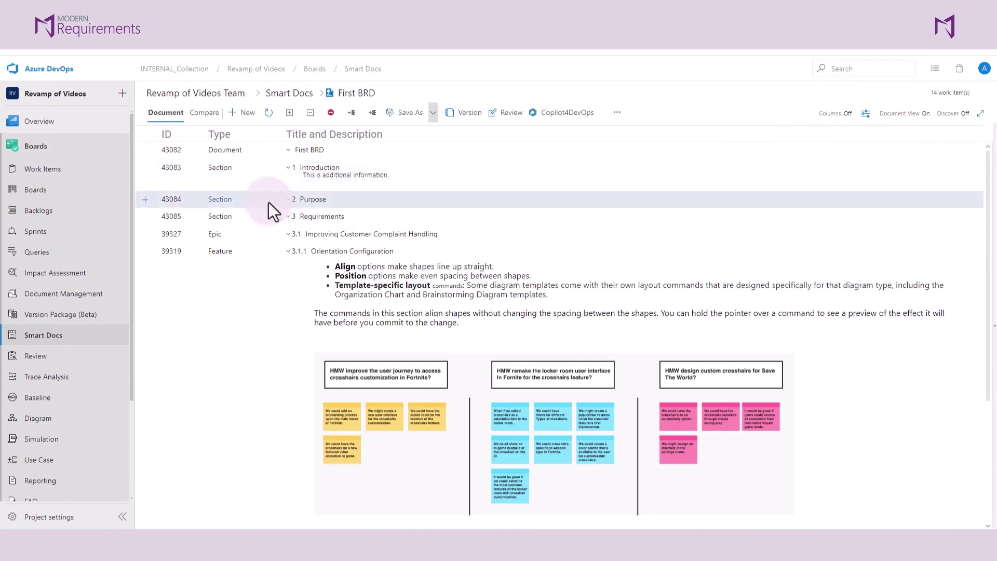
double_click(269, 201)
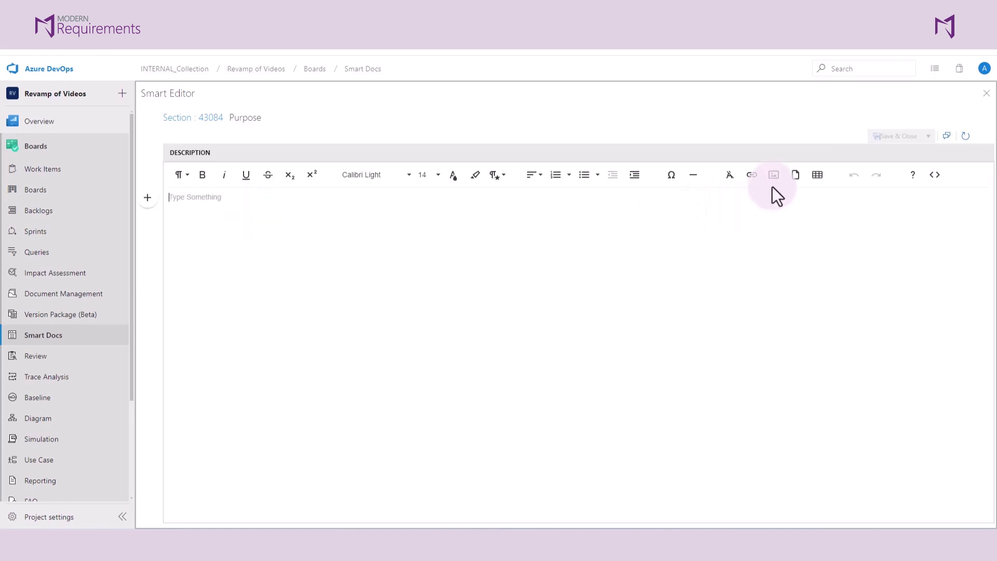
left_click(816, 176)
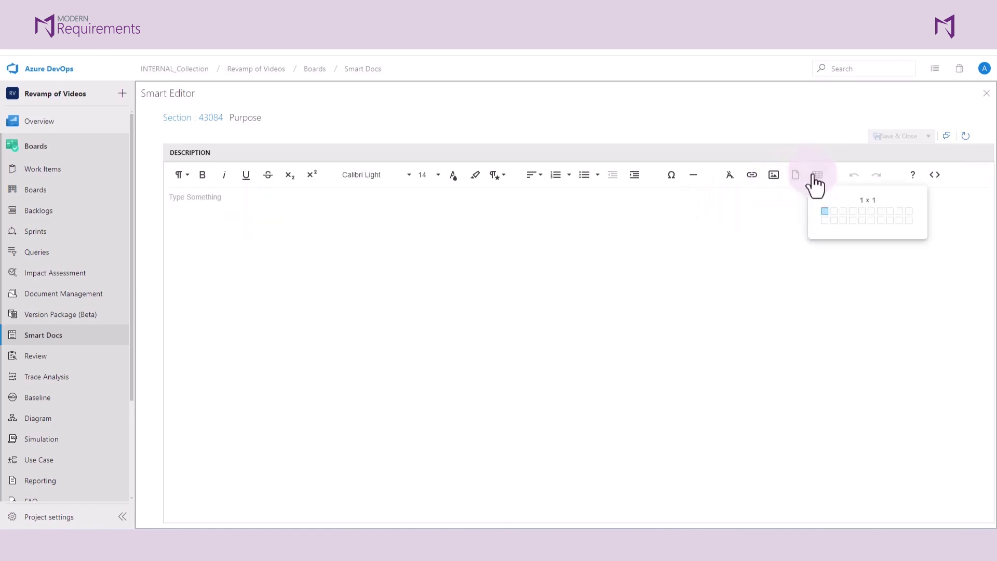
left_click(843, 222)
type("New")
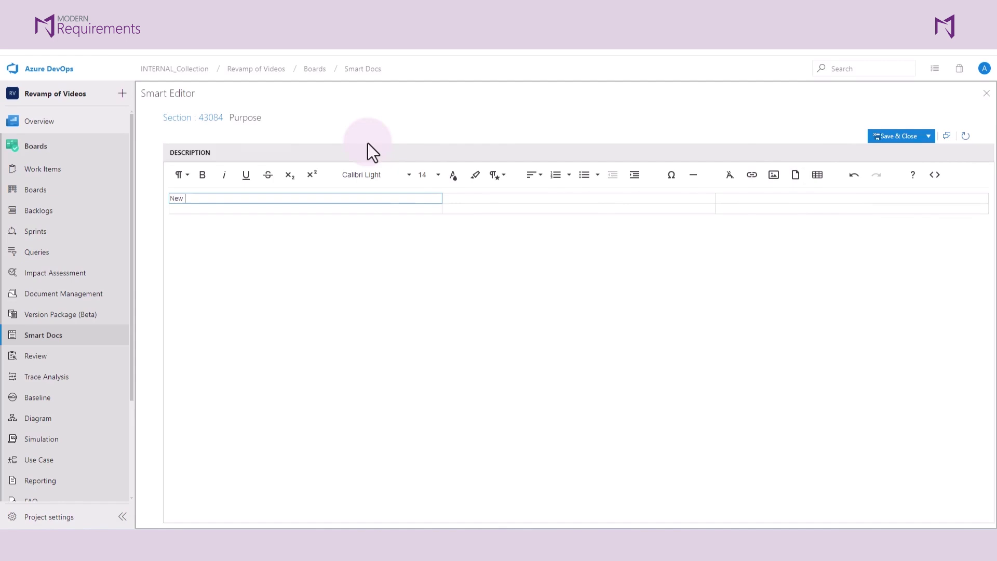
key("Tab")
type("Details ")
type("Here")
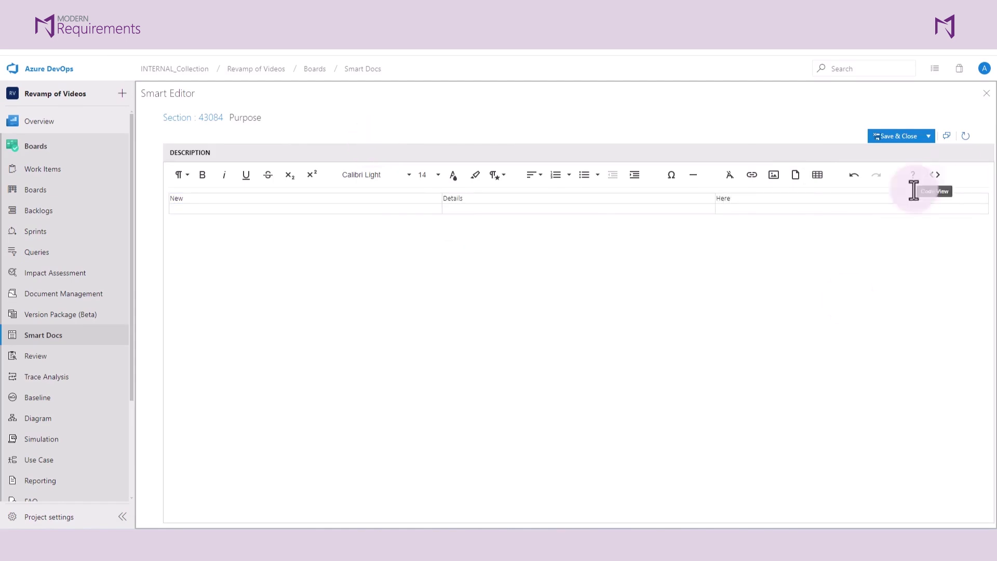
left_click(912, 137)
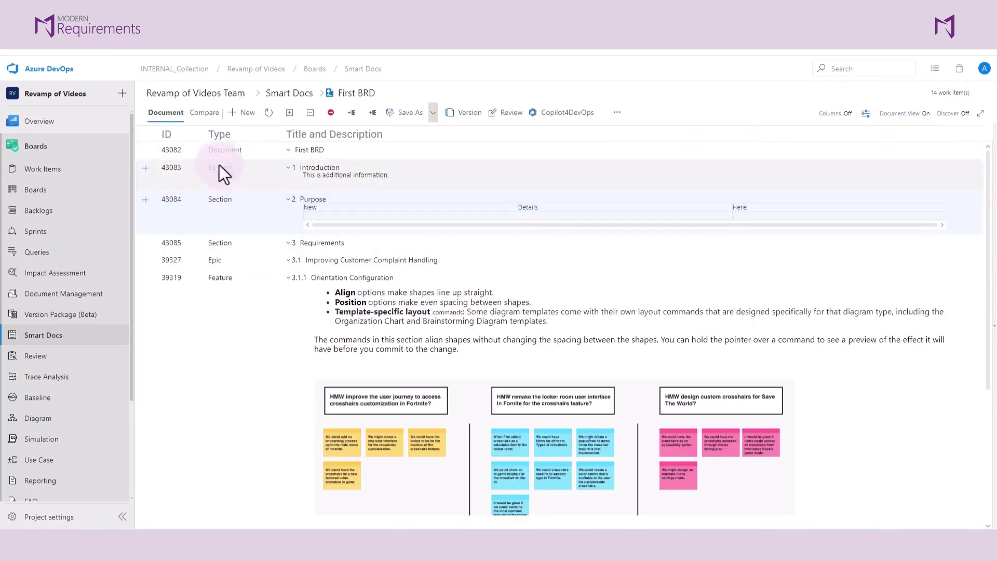
left_click_drag(219, 165, 174, 158)
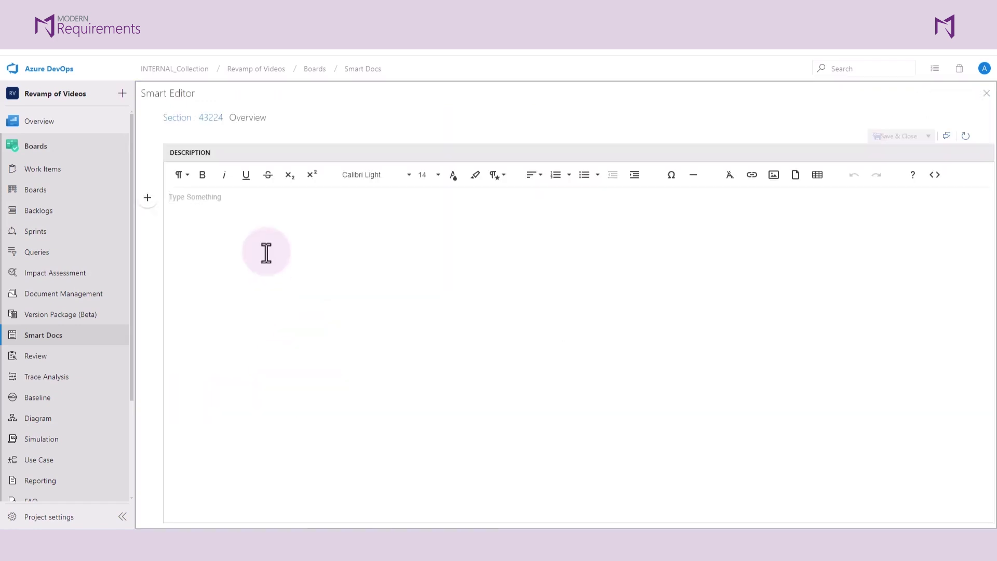
Step: Give Overview the description 'New information', then fill the Feature table with 'Removed something here' and 'about here'
type("New information")
left_click(898, 136)
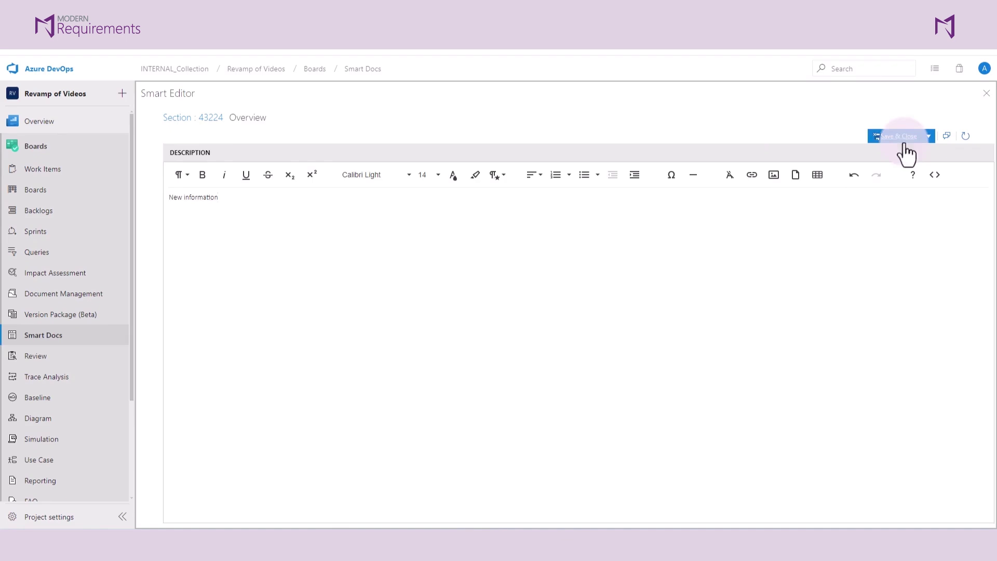
triple_click(229, 200)
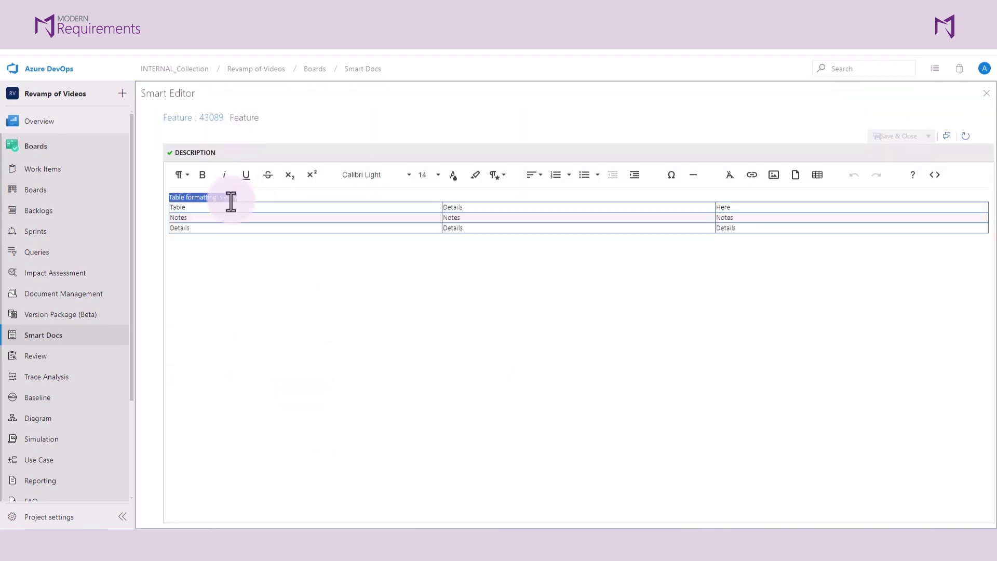
key("Delete")
left_click(178, 207)
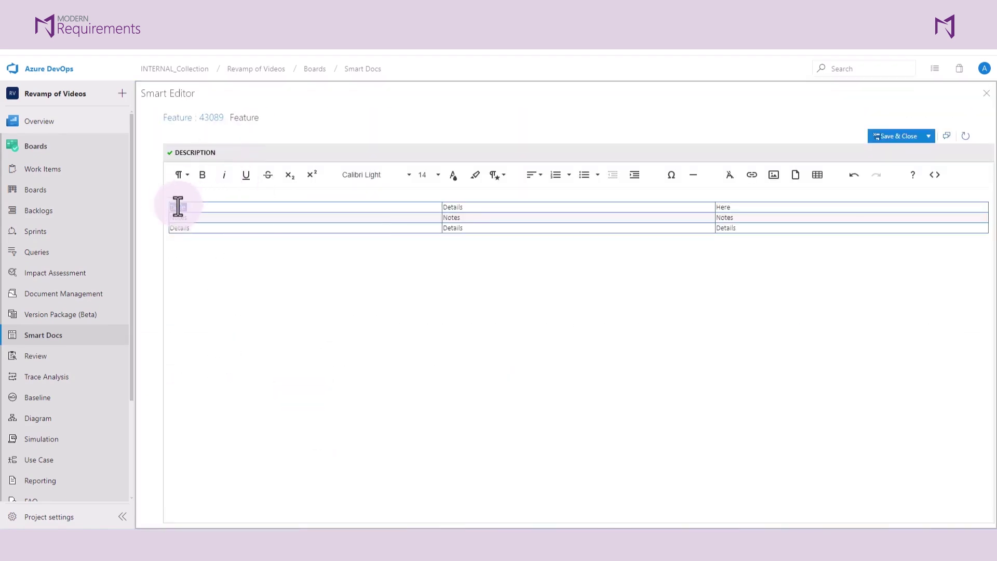
type("Removed something here")
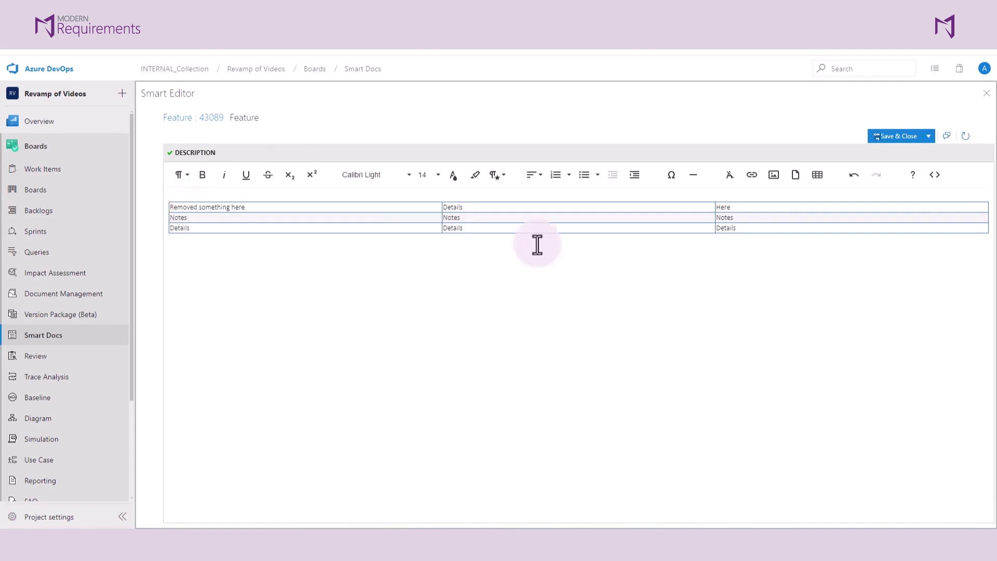
left_click(490, 207)
type("about here")
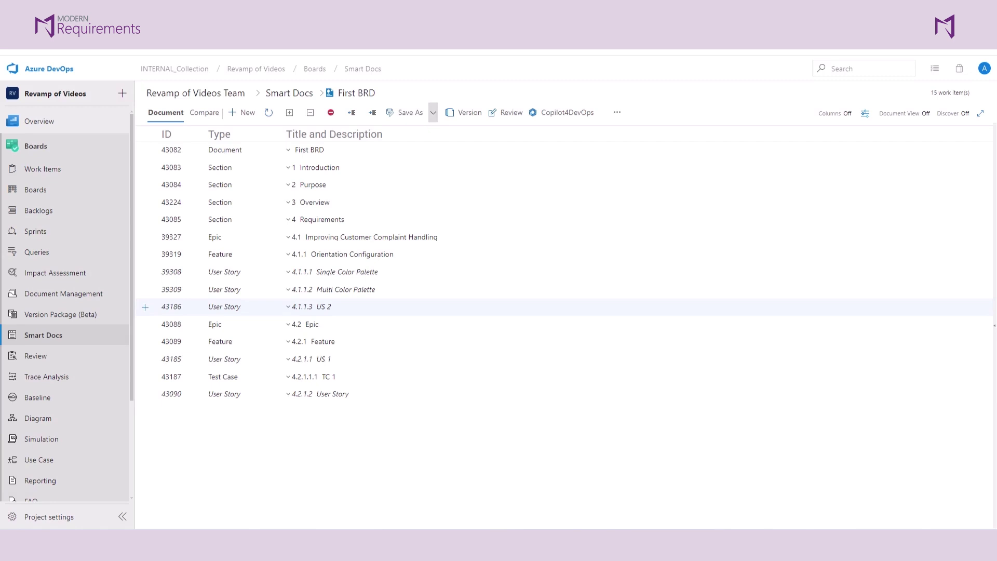
Step: Compare First BRD with Version 1 and review the differences in Document View
left_click(211, 114)
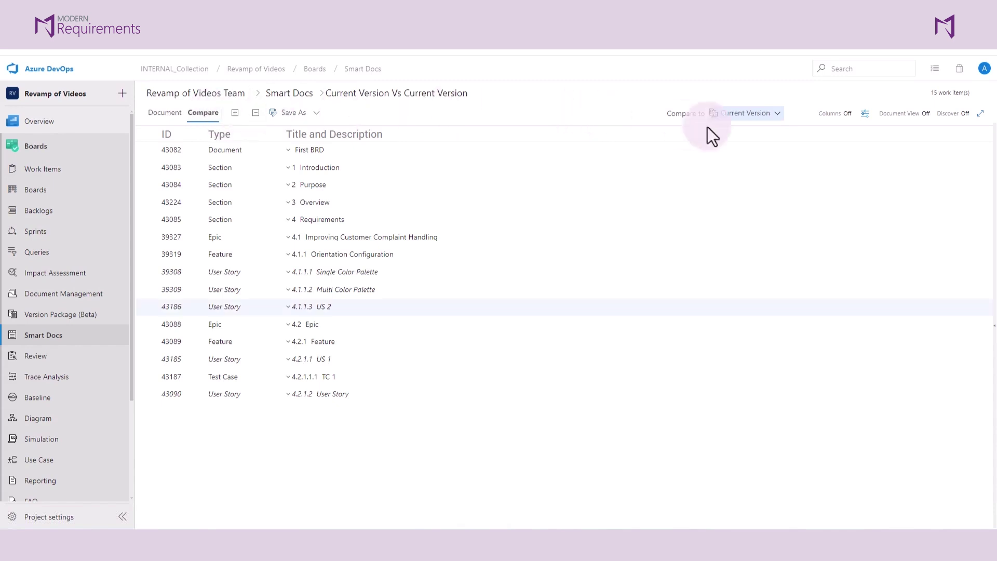
left_click(761, 117)
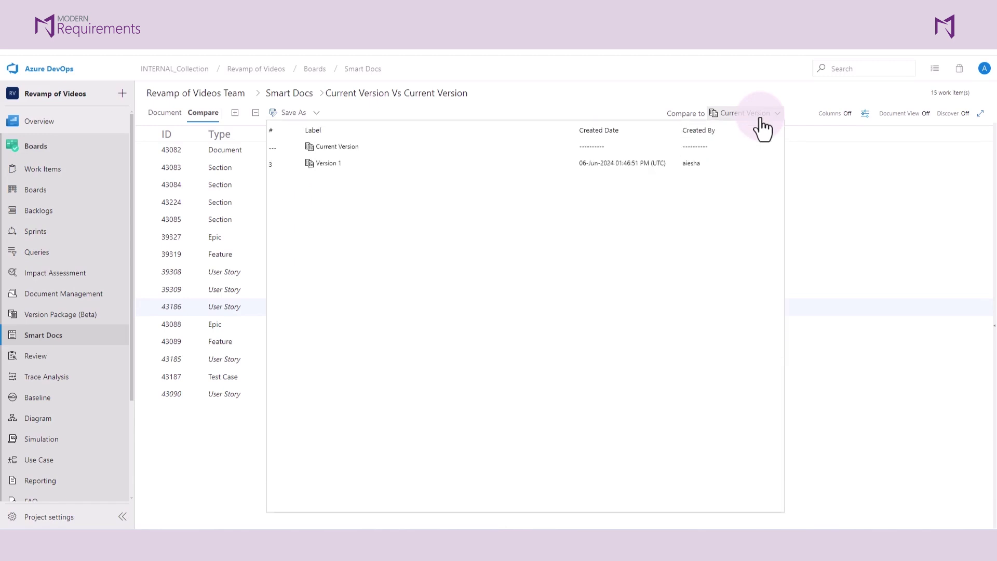
left_click(333, 164)
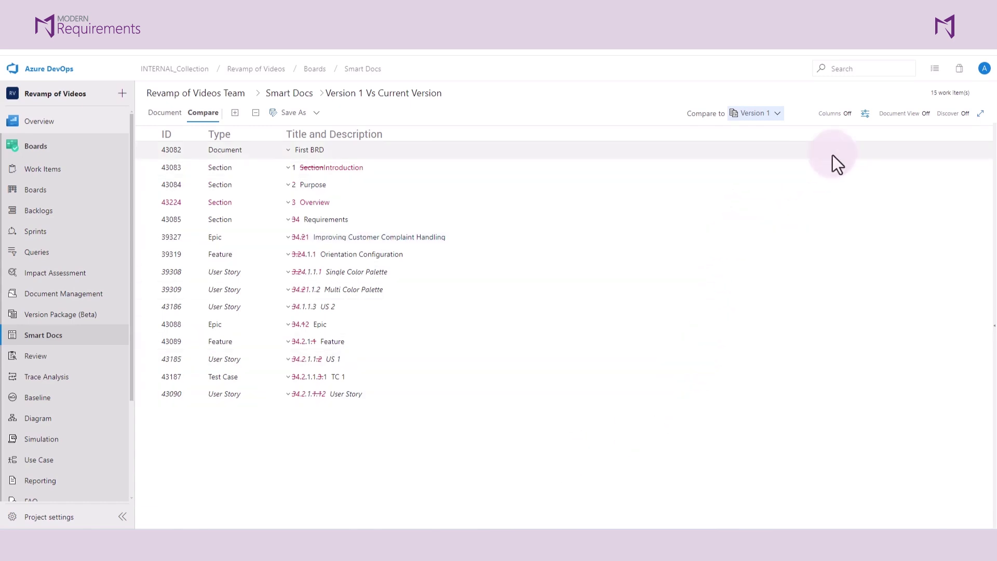
left_click(925, 113)
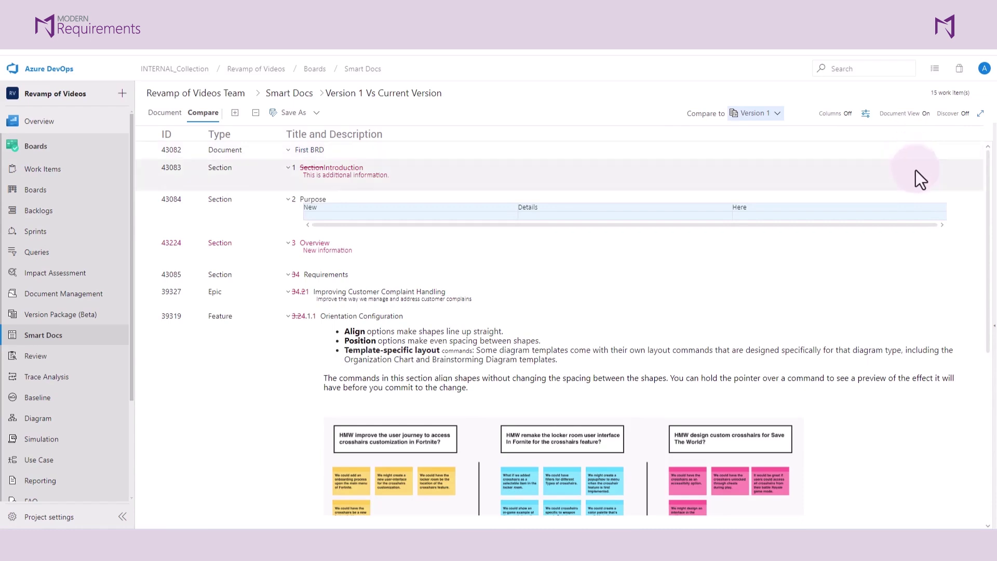
scroll(915, 171, "down", 6)
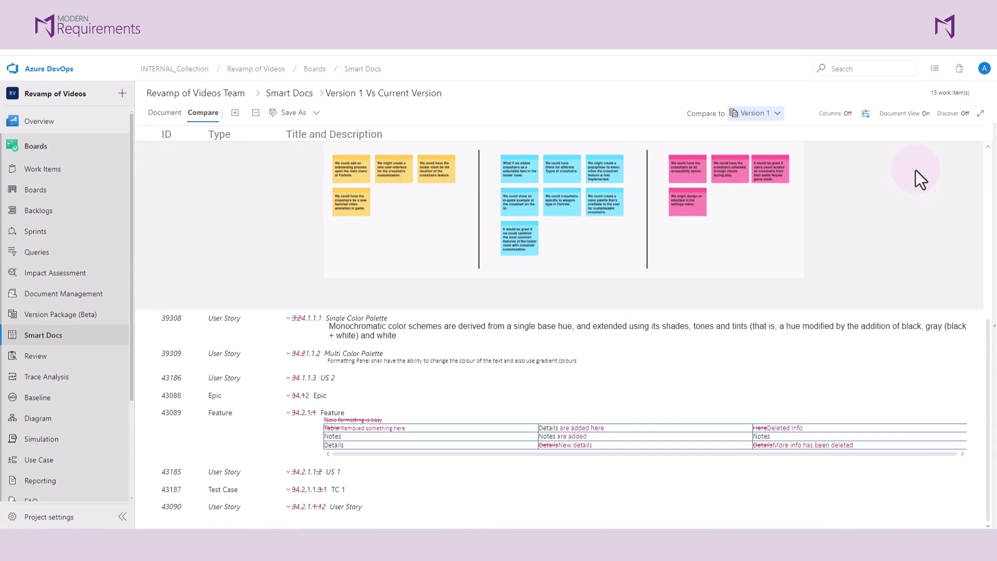
scroll(915, 170, "up", 6)
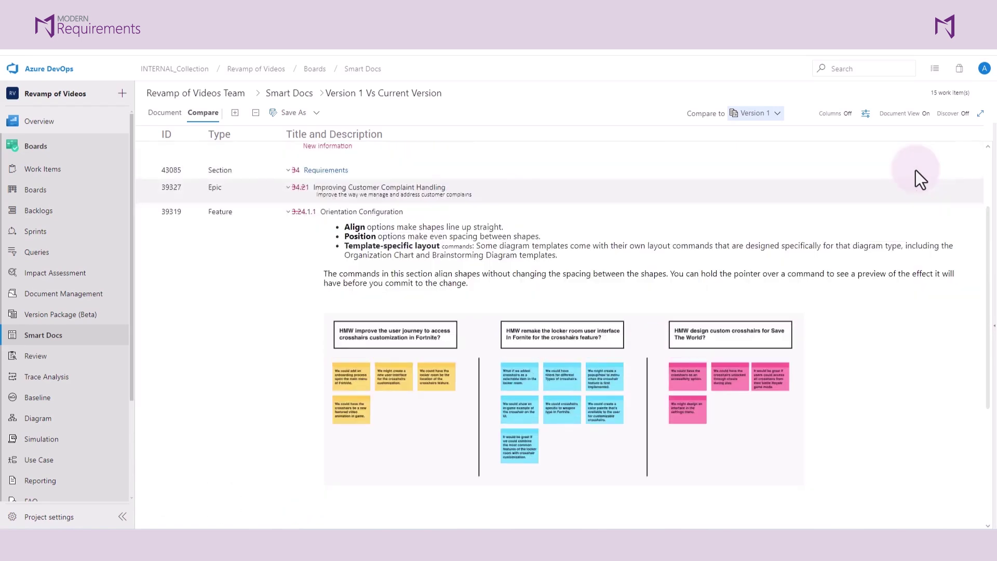
left_click(921, 116)
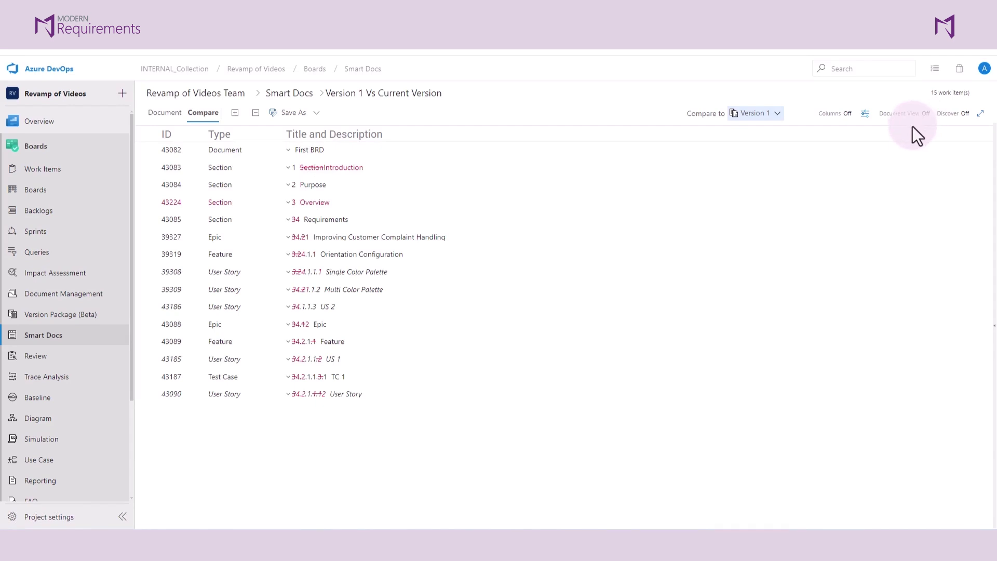
Step: Leave the comparison and return to the First BRD outline via the Document tab
left_click(164, 114)
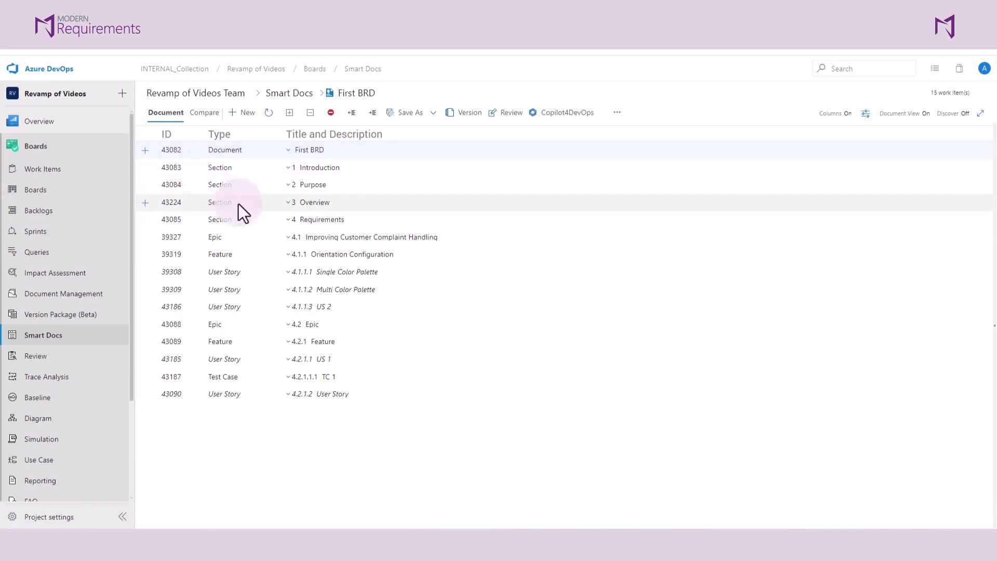
Step: Remove section 4 Requirements and all its child items from First BRD
left_click(263, 224)
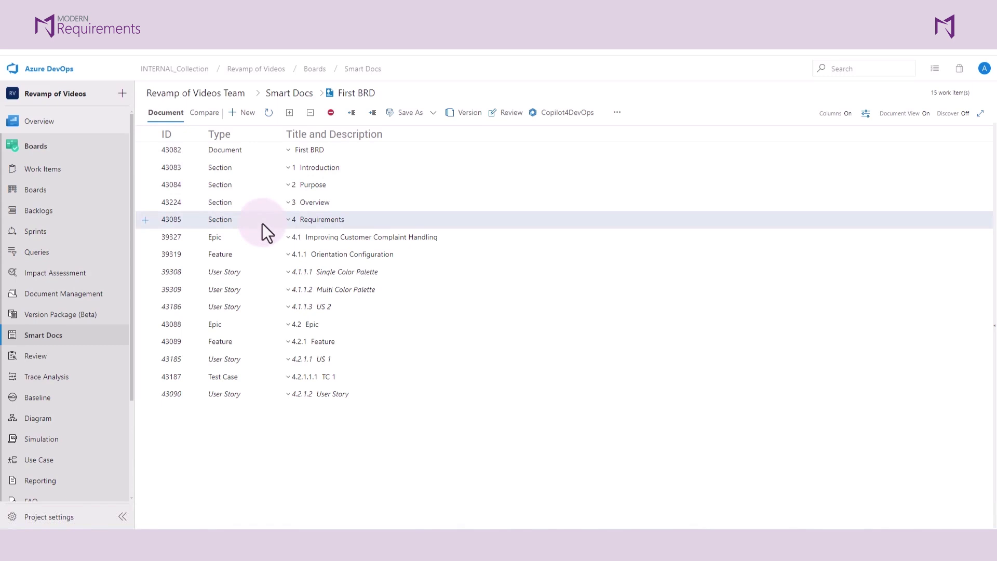
left_click(331, 113)
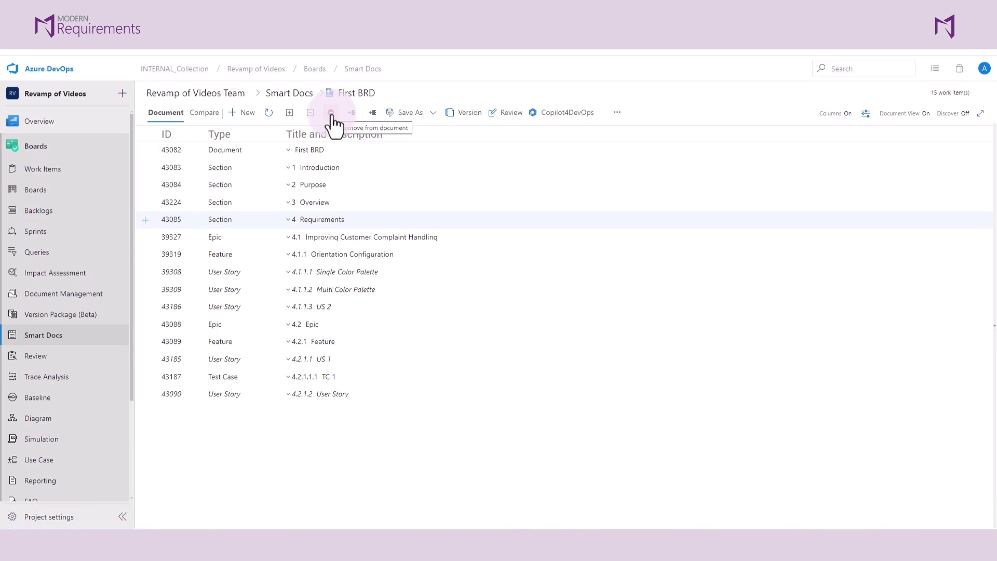
left_click(330, 113)
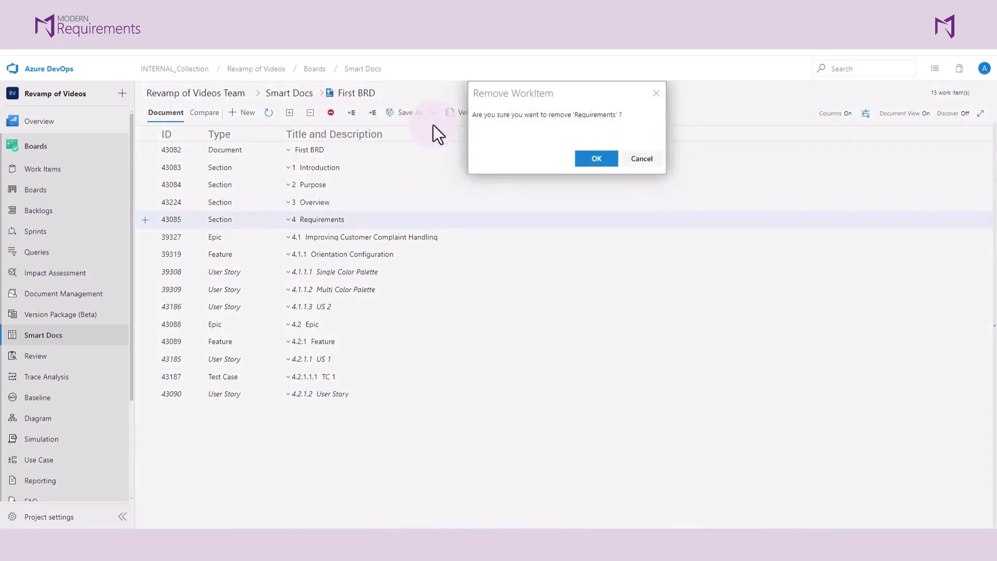
left_click(592, 159)
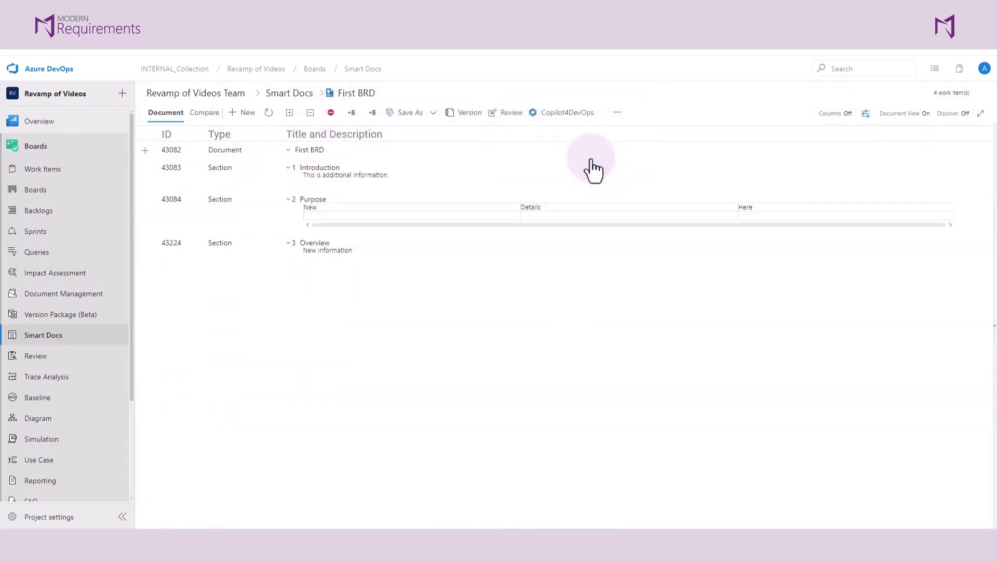
left_click(592, 156)
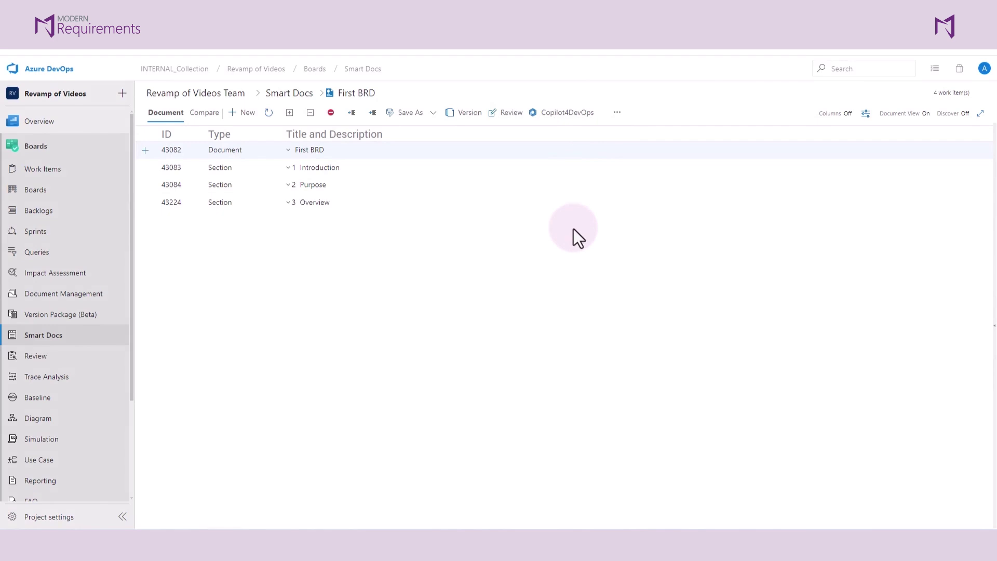
Step: Save First BRD as the document template 'TEMP First BRD'
key("Down")
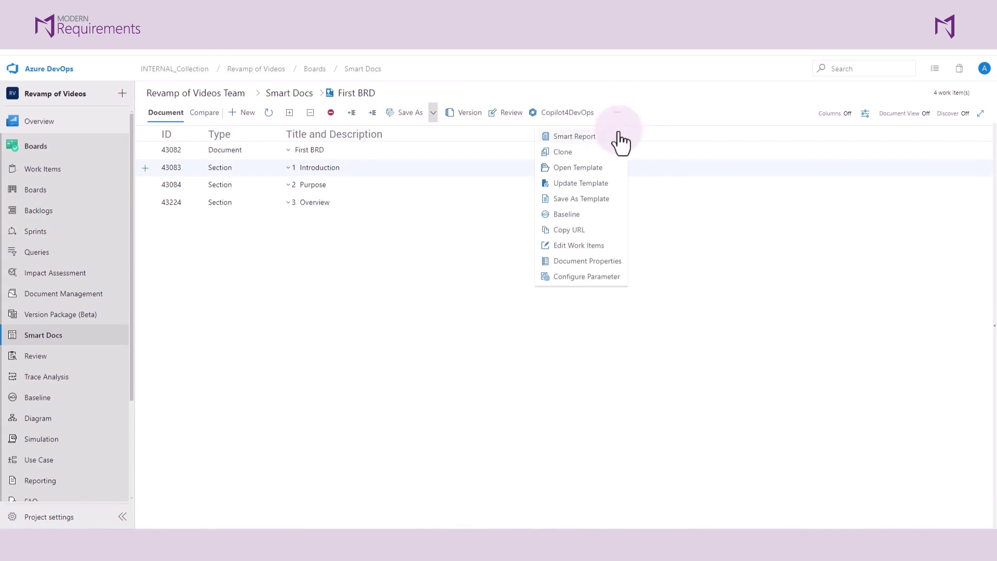
left_click(602, 205)
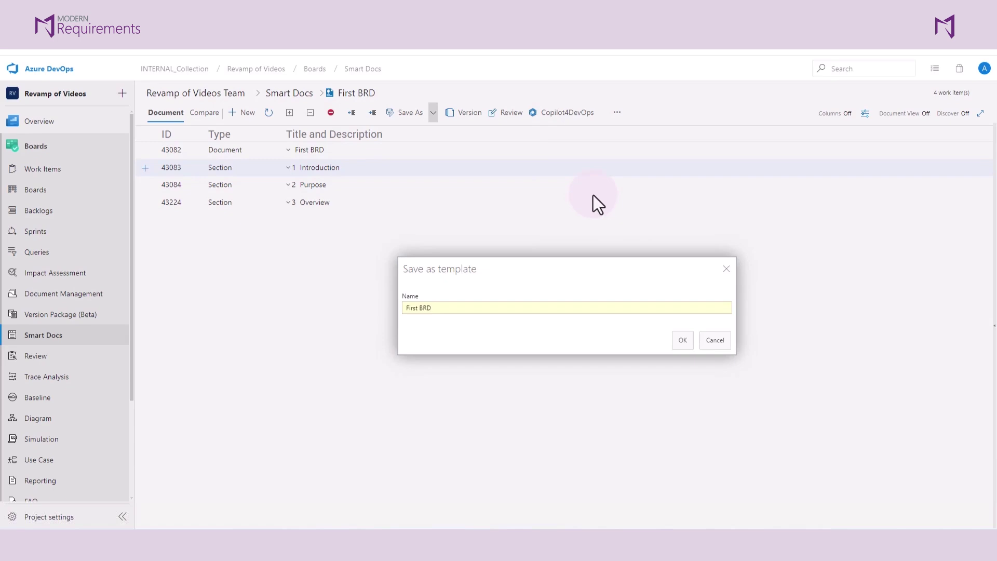
type("TEMP")
left_click(681, 342)
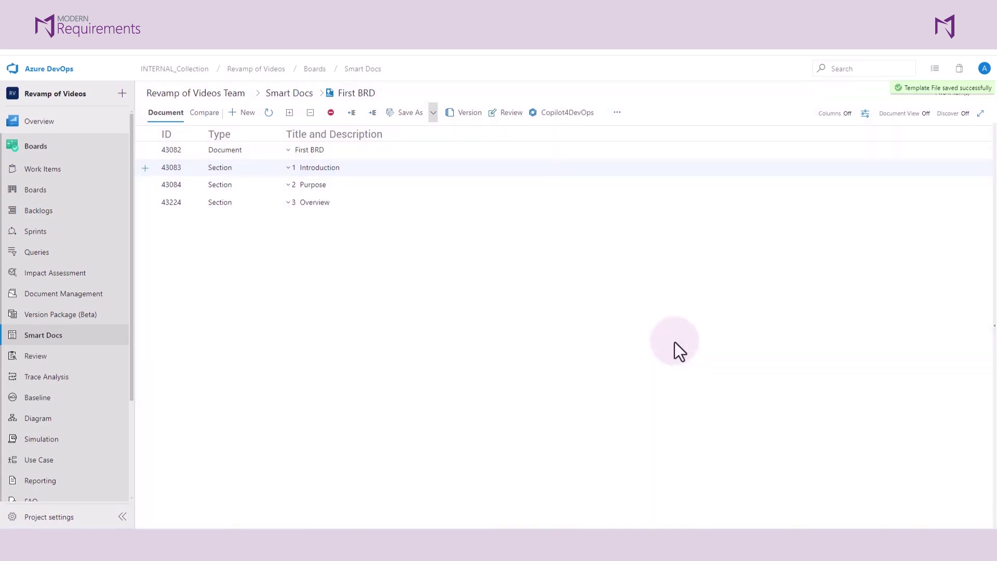
right_click(87, 338)
Step: Create Smart Doc '2nd BRD' using the TEMP First BRD document template
key("Escape")
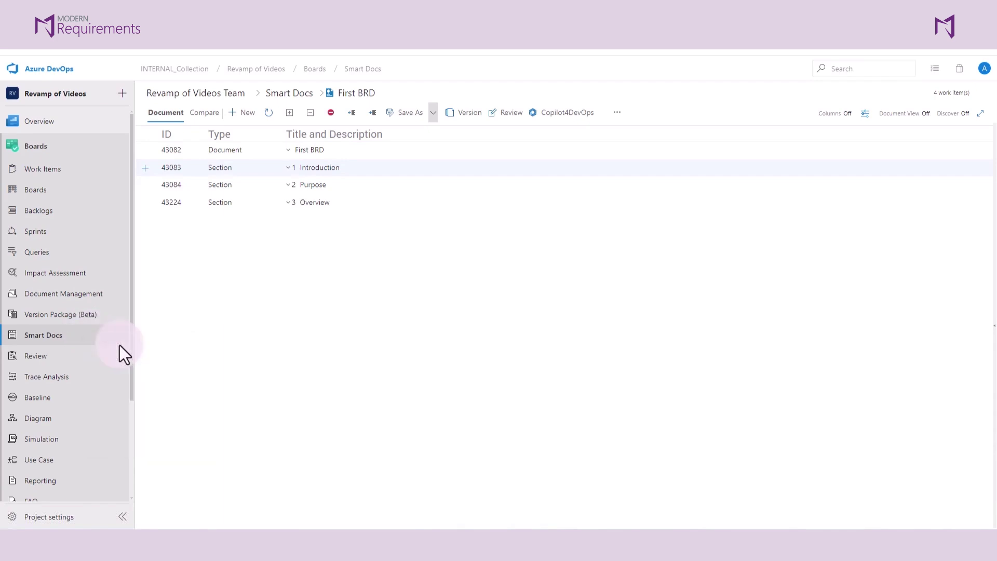
left_click(208, 92)
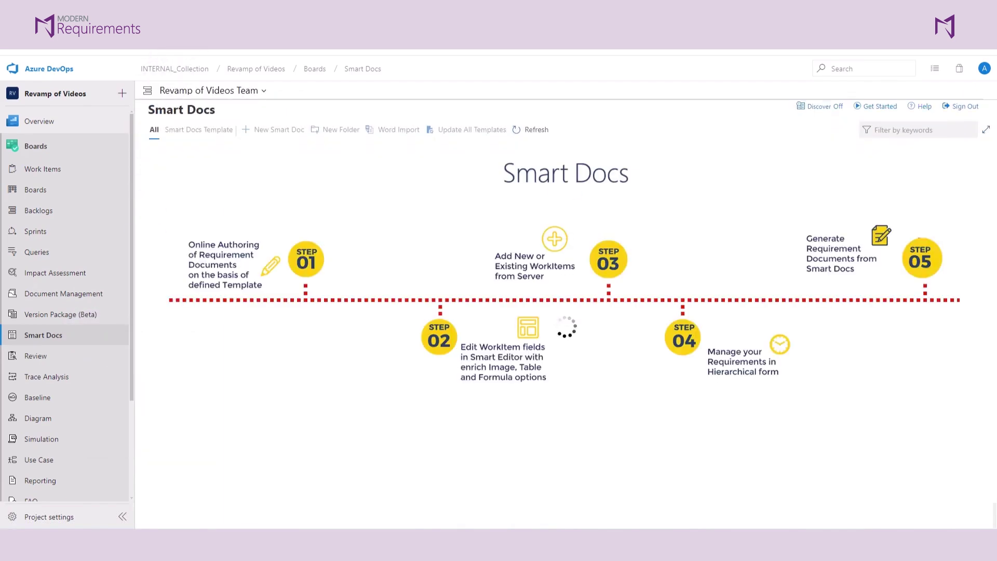
left_click(281, 130)
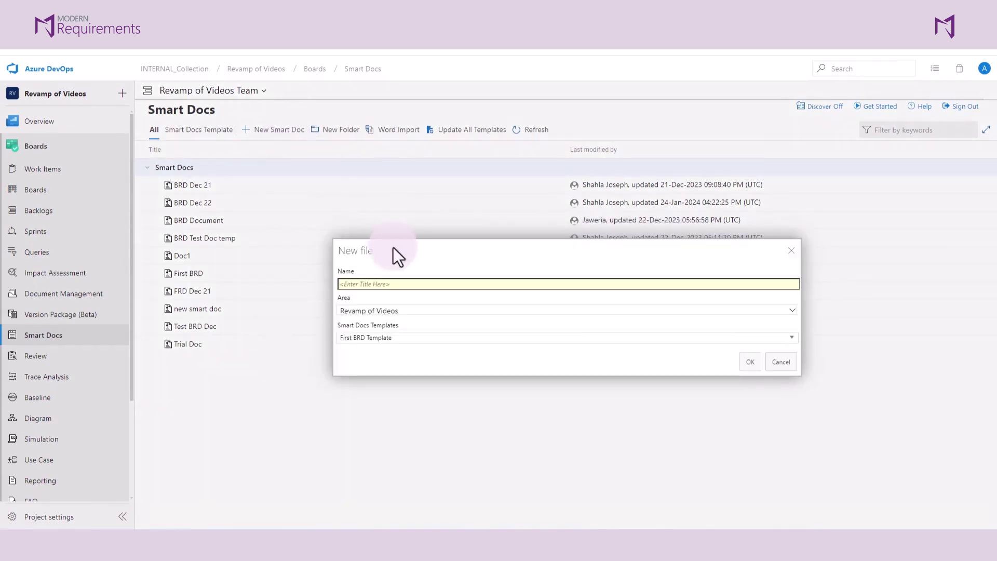
type("2nd BRD")
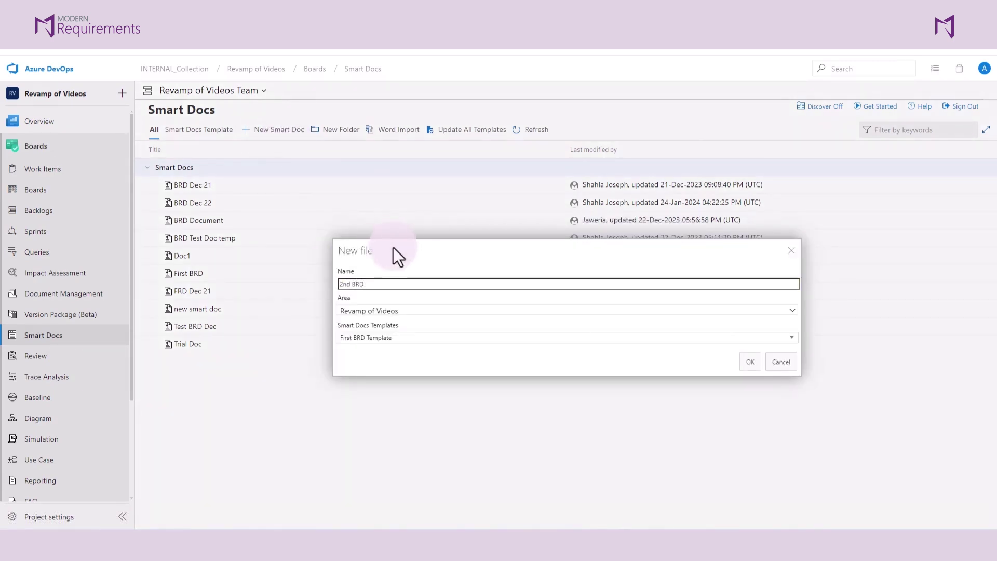
left_click(425, 338)
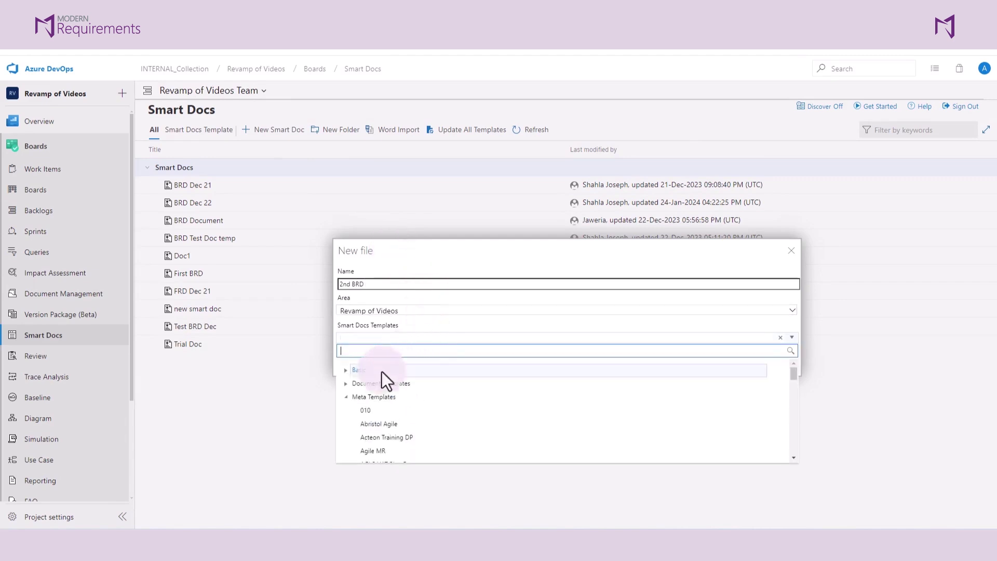
left_click(345, 383)
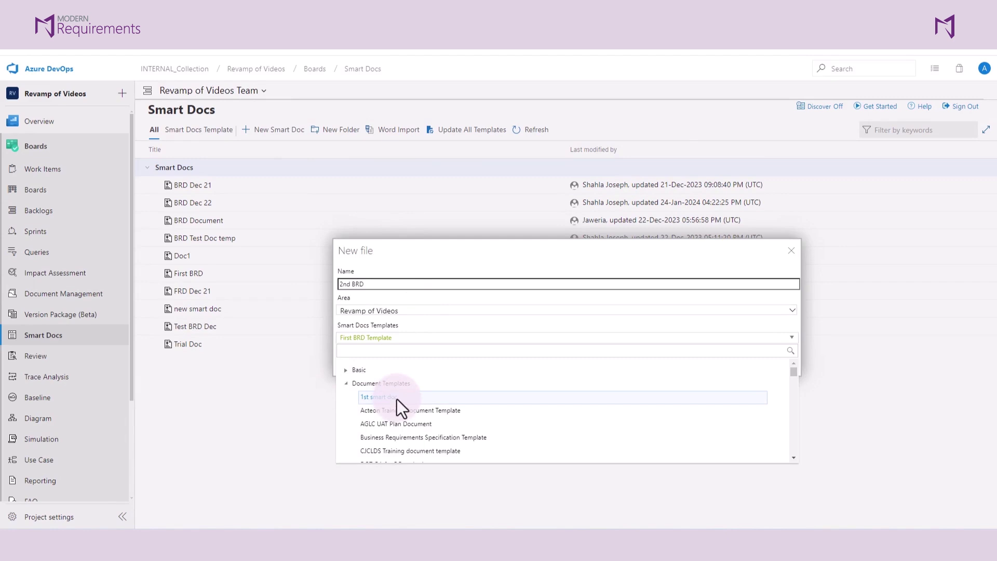
scroll(396, 399, "down", 5)
left_click(416, 390)
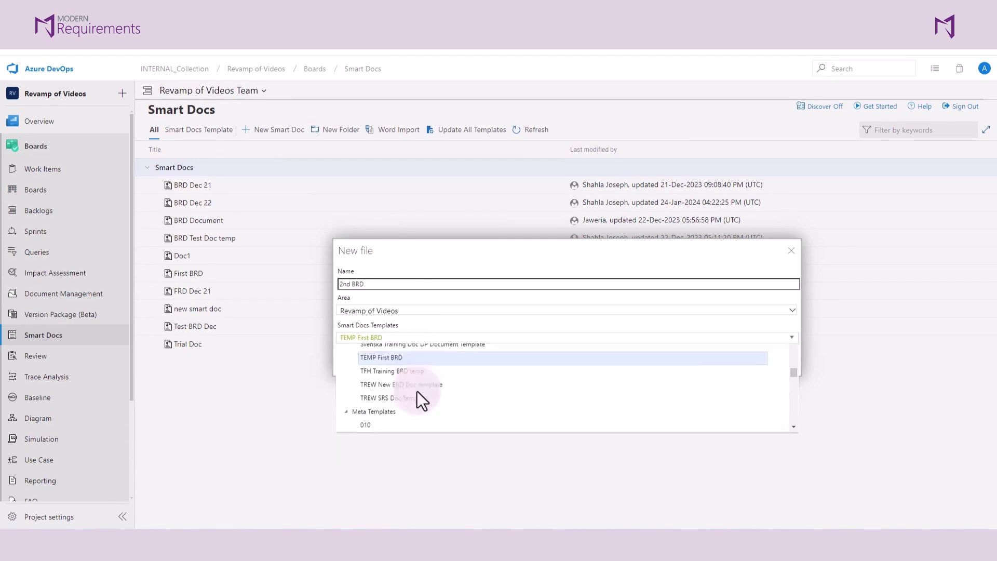
left_click(748, 362)
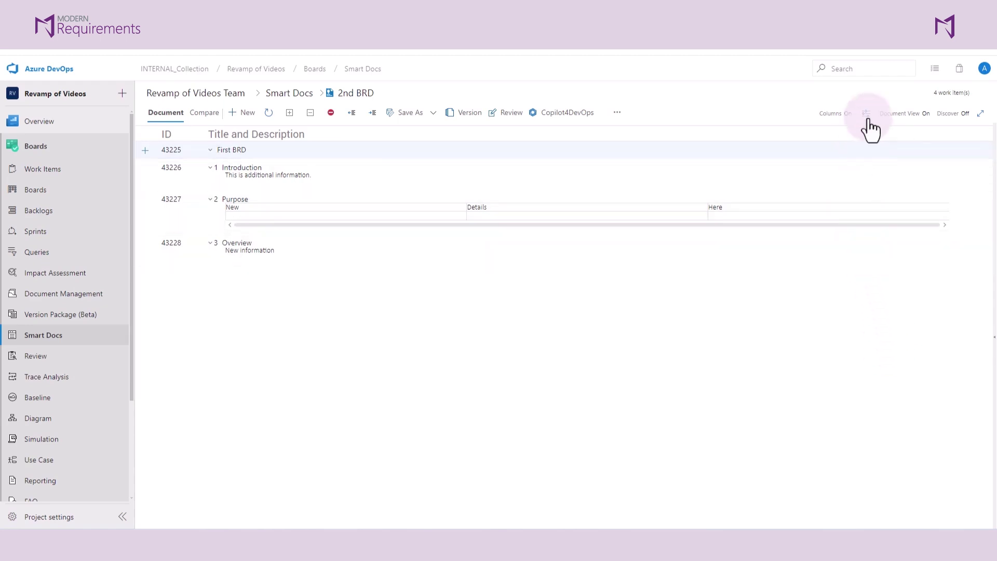
Step: Turn the Type column on in Column Options for 2nd BRD
left_click(867, 119)
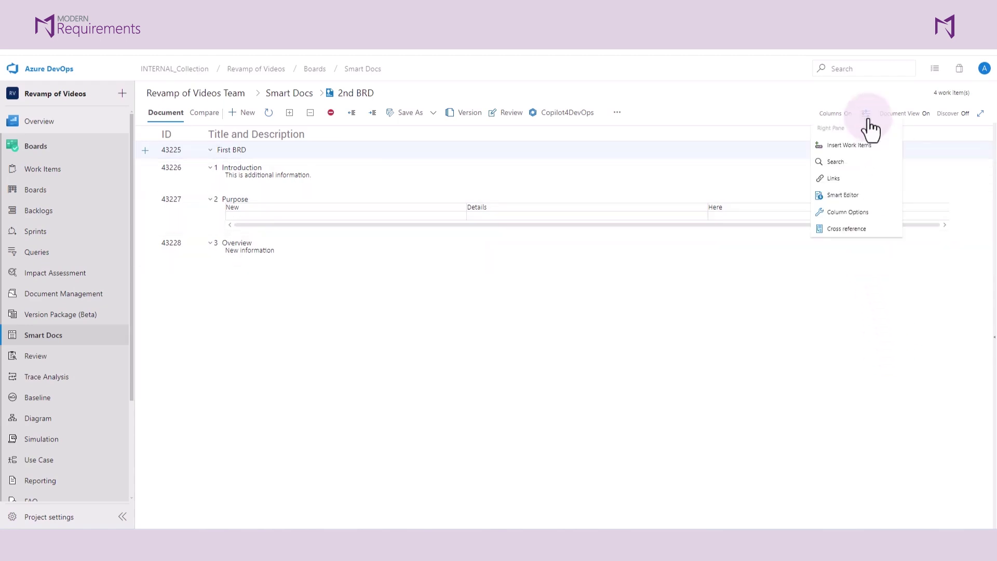
left_click(848, 212)
left_click(965, 201)
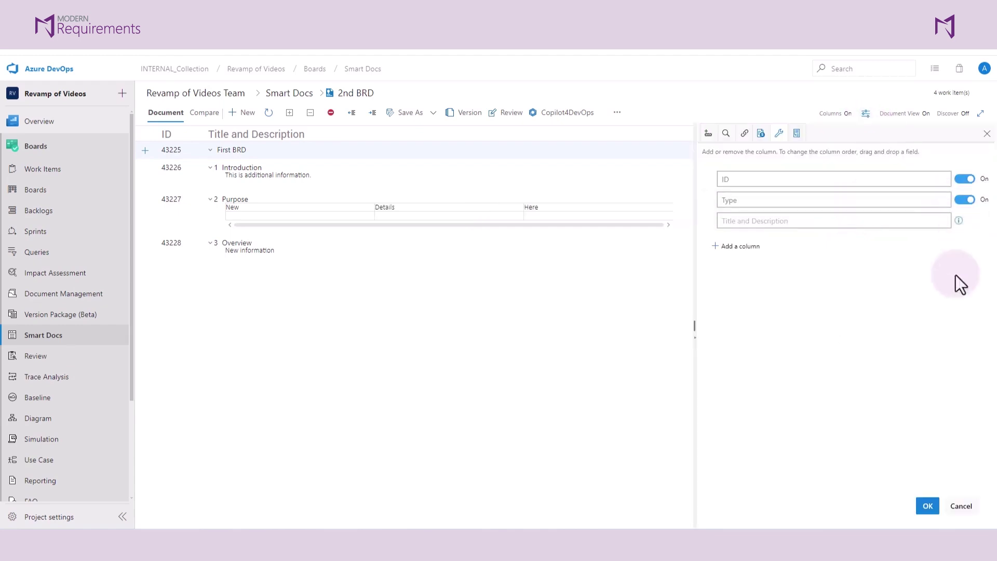
left_click(927, 506)
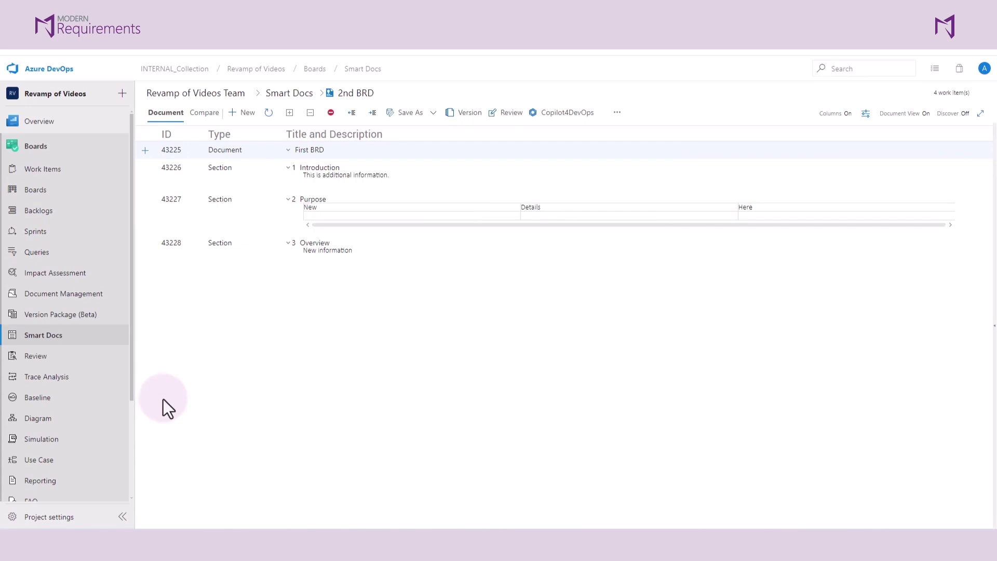